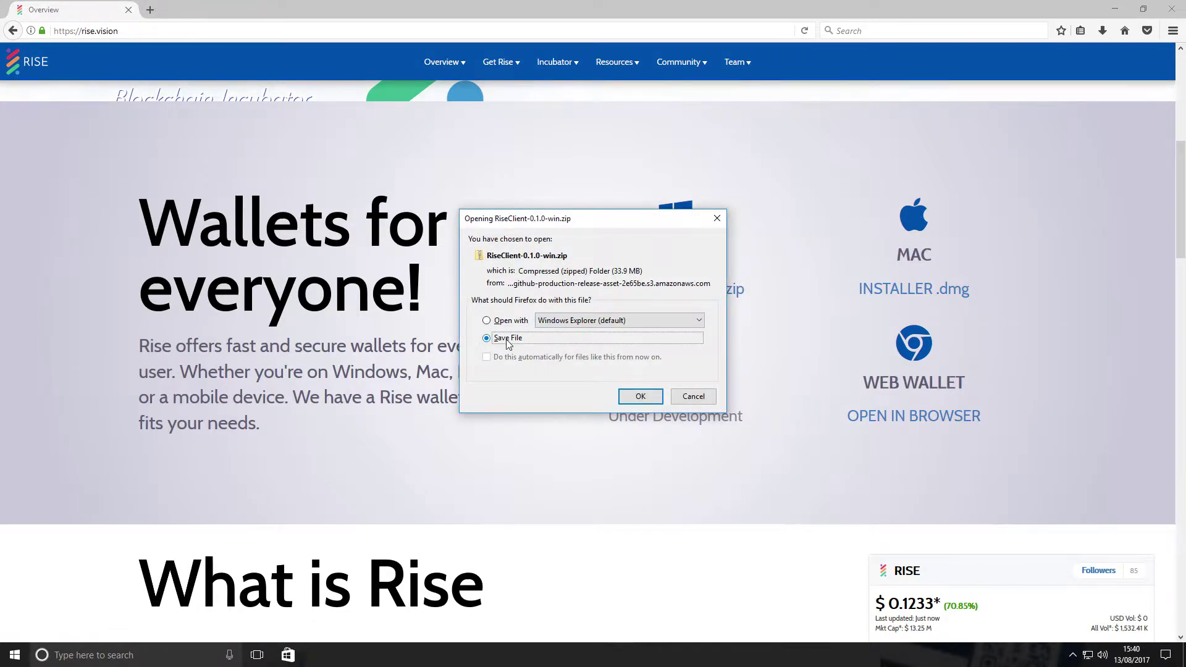
# Step: Save the RiseClient zip to disk and show Firefox's full list of downloads
pyautogui.click(640, 398)
pyautogui.doubleClick(641, 10)
pyautogui.moveTo(639, 20); pyautogui.dragTo(624, 68)
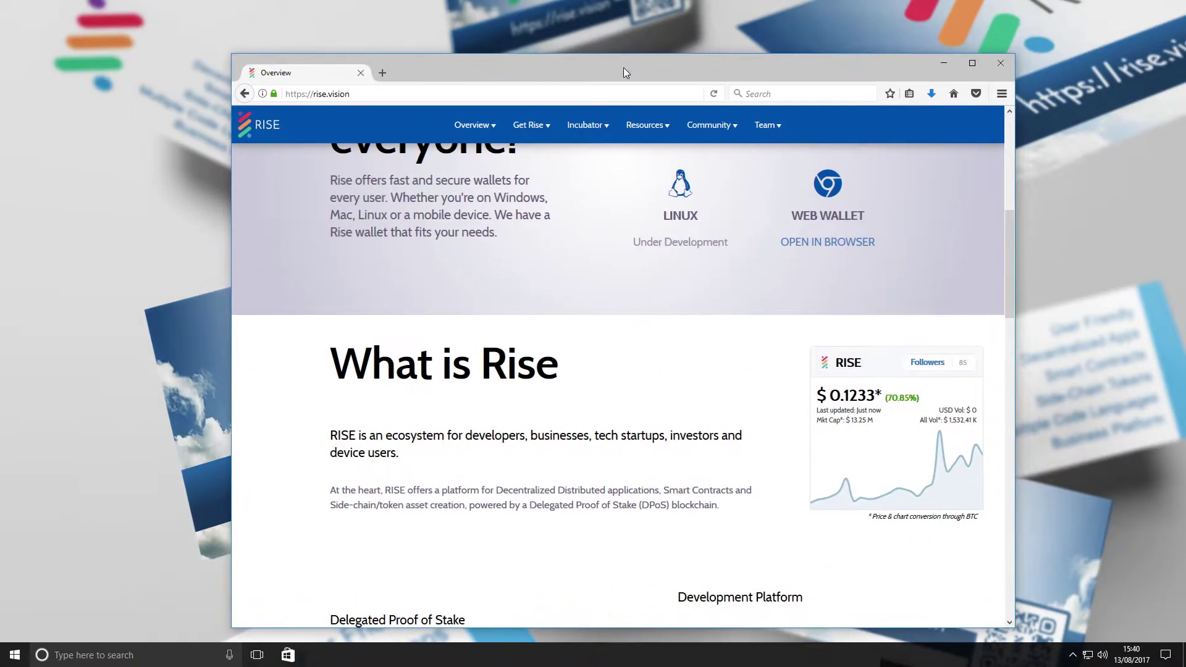
pyautogui.click(932, 98)
pyautogui.click(834, 153)
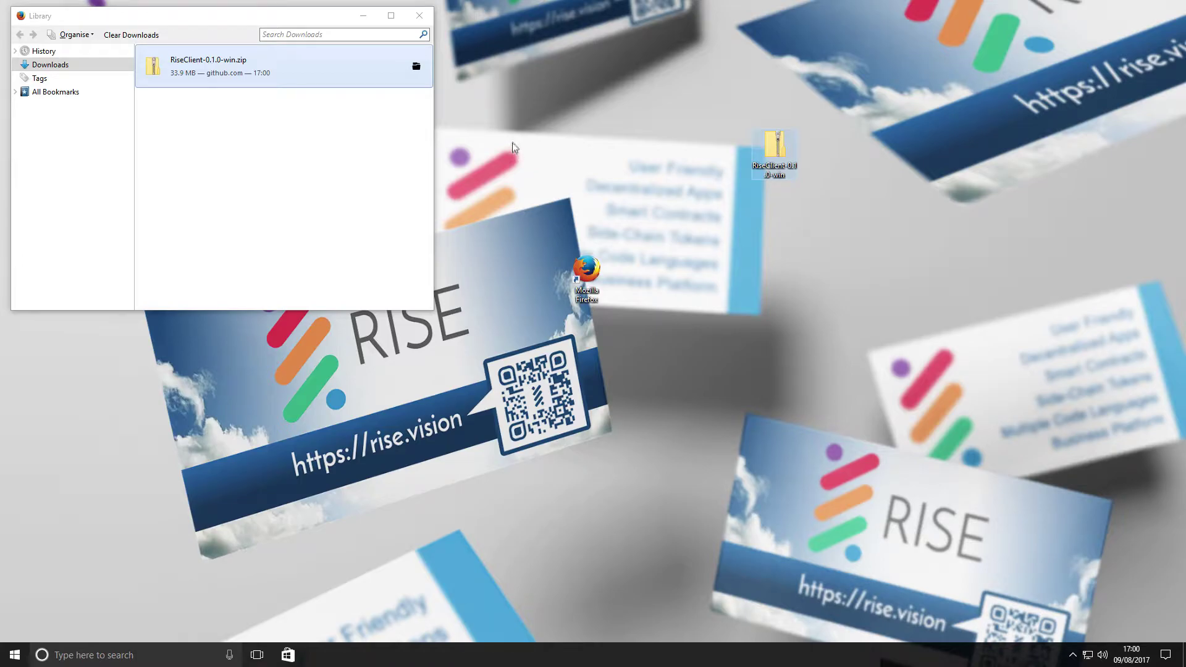
# Step: Extract the RiseClient zip with Extract All, then run RiseClient Setup 0.1.0 from the extracted folder
pyautogui.click(420, 16)
pyautogui.rightClick(787, 148)
pyautogui.click(827, 176)
pyautogui.click(704, 446)
pyautogui.doubleClick(23, 22)
pyautogui.doubleClick(561, 104)
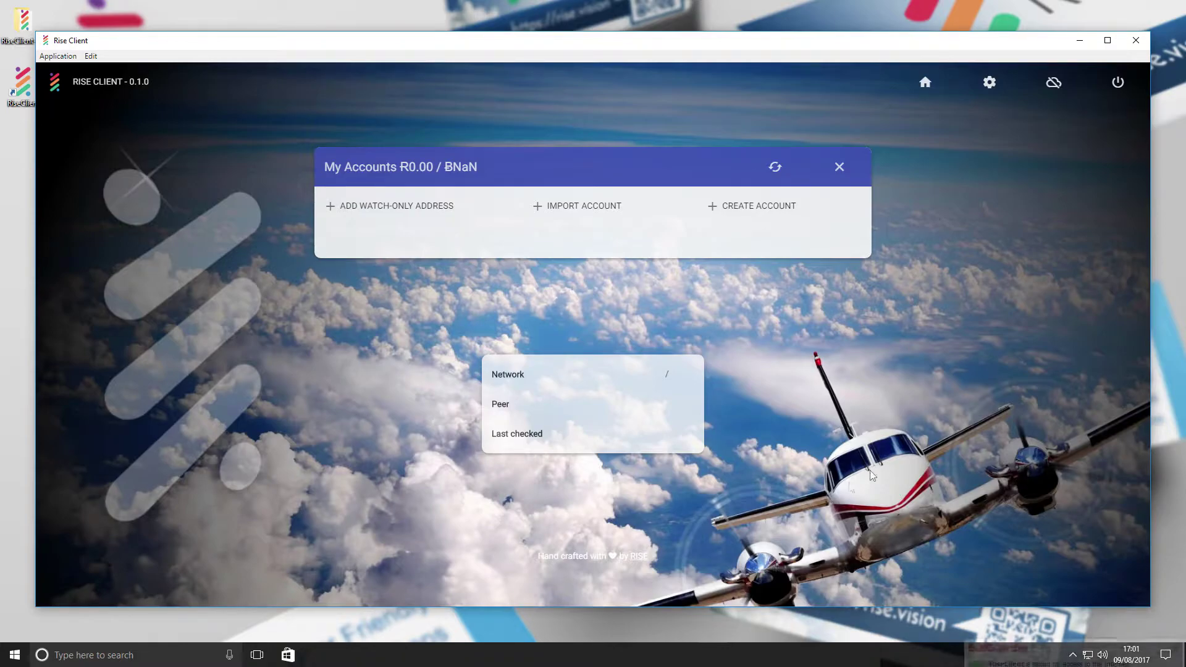
# Step: Allow Rise Client through the BullGuard prompt so it connects to MAINNET
pyautogui.click(1011, 629)
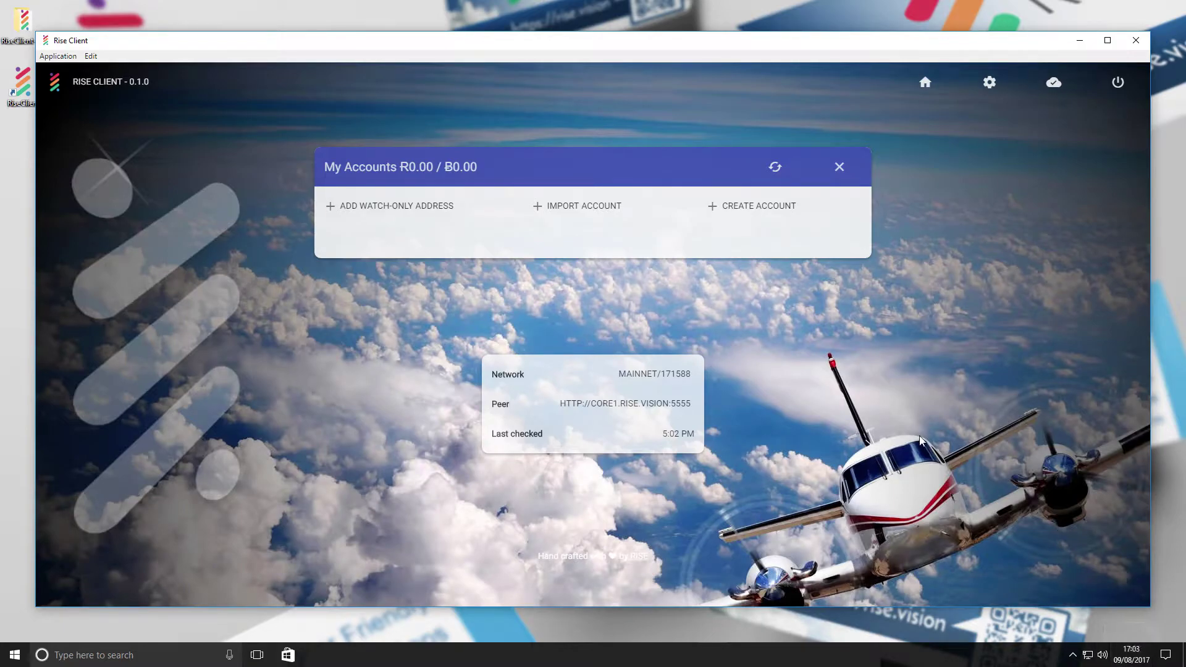
# Step: Review the configured networks under Manage Networks in the wallet settings
pyautogui.click(989, 82)
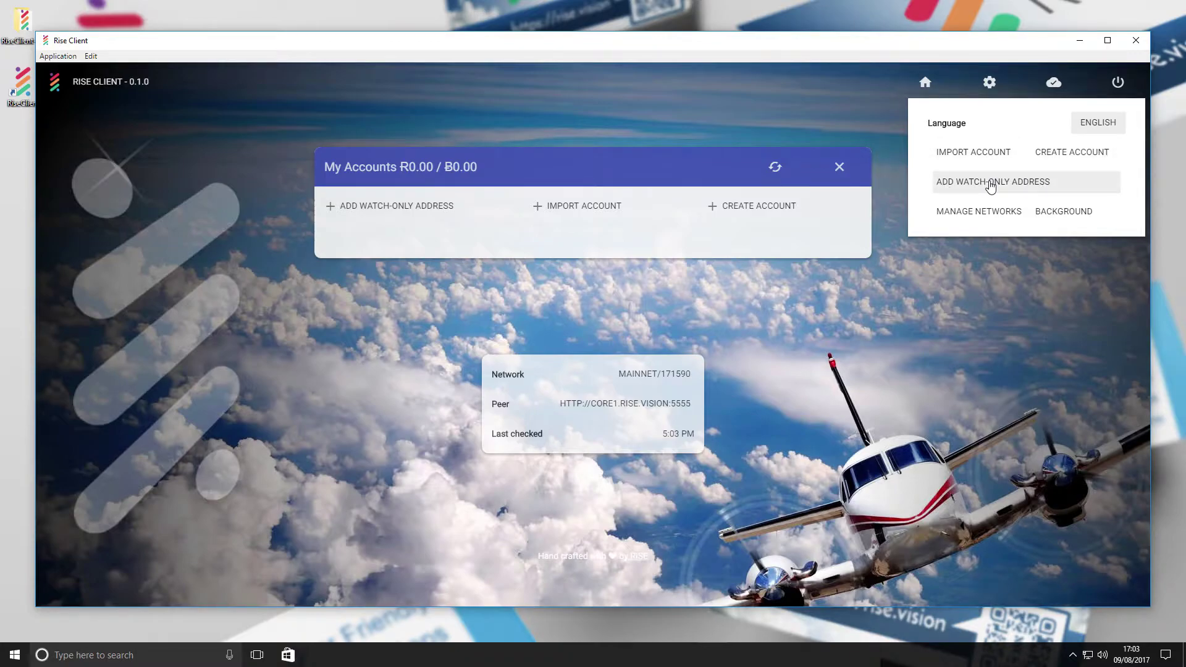
pyautogui.click(965, 213)
pyautogui.press('Escape')
# Step: Preview Midnight, Asbestos and Wisteria backgrounds, then apply the Ahoy texture
pyautogui.click(997, 94)
pyautogui.click(1054, 211)
pyautogui.click(394, 230)
pyautogui.click(528, 225)
pyautogui.click(645, 224)
pyautogui.scroll(-2, 645, 228)
pyautogui.click(375, 238)
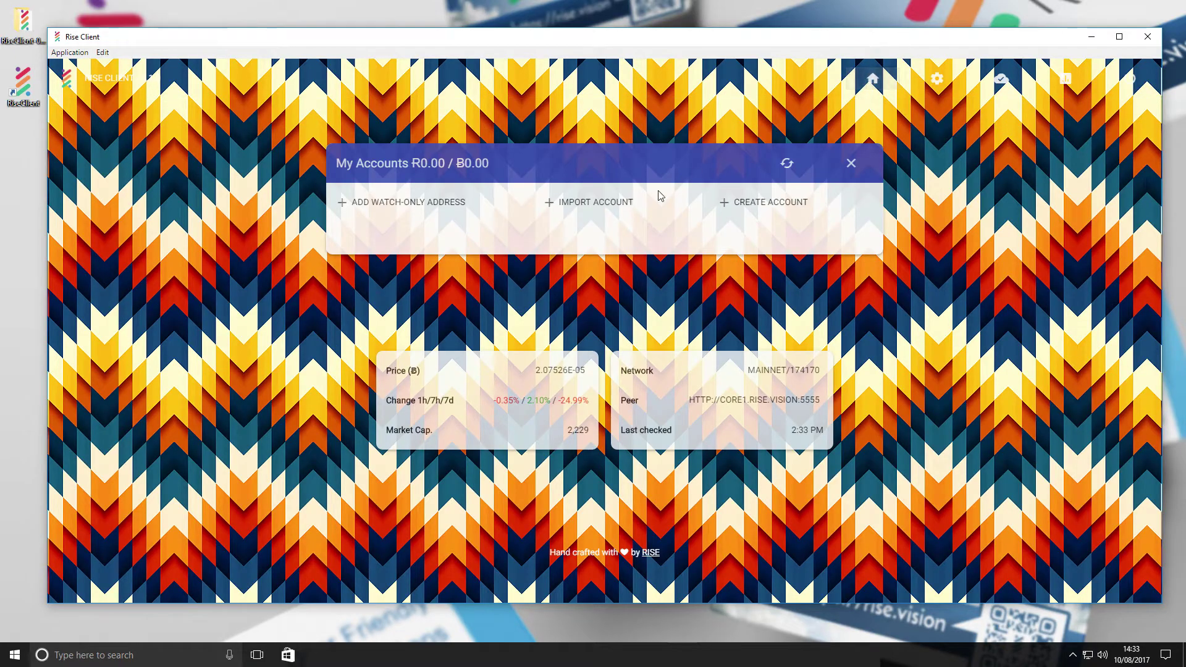
# Step: Import an existing account by pasting its 12-word passphrase into the Passphrase field
pyautogui.click(587, 213)
pyautogui.click(521, 344)
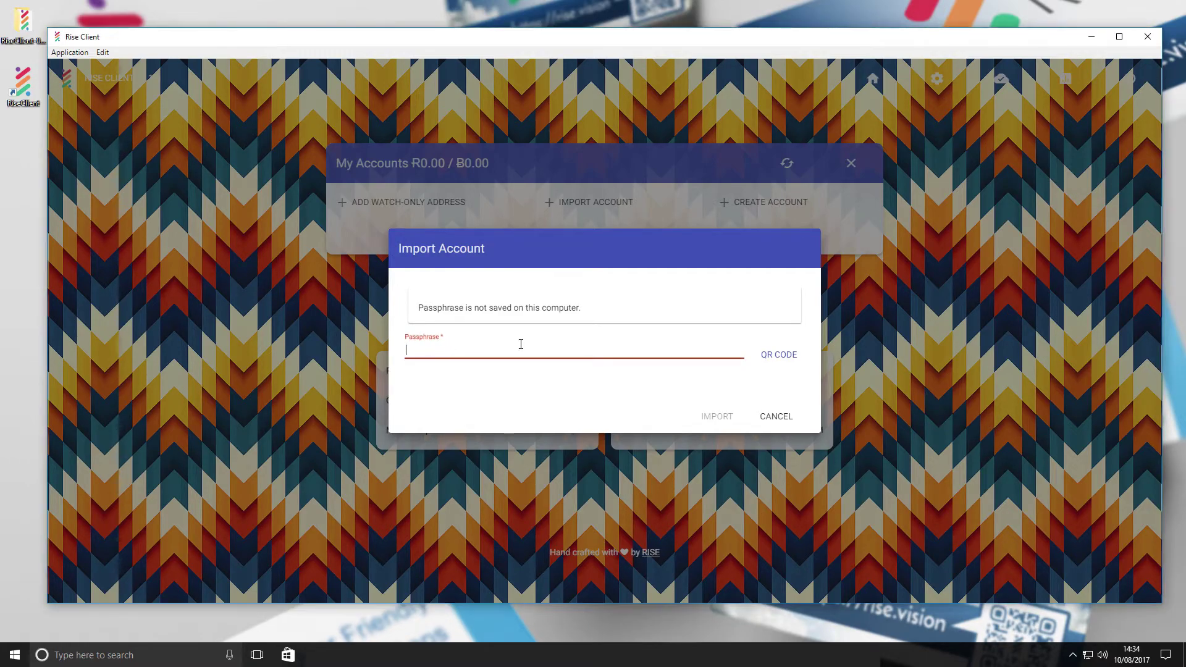
pyautogui.hotkey('ctrl', 'v')
pyautogui.click(706, 418)
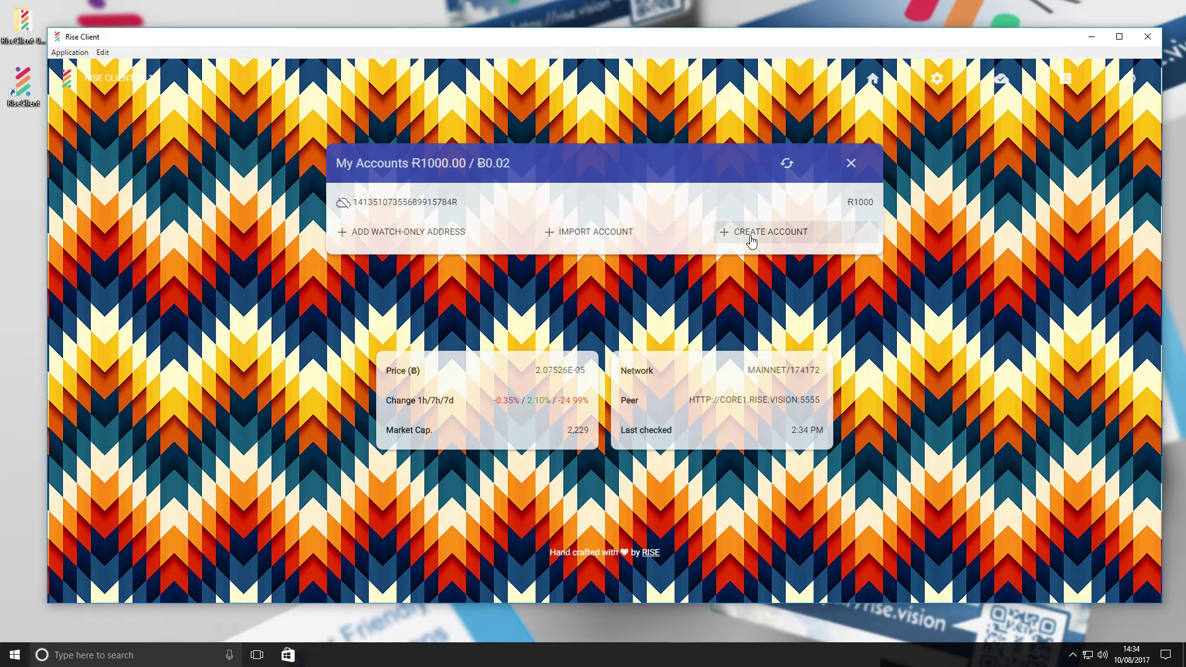
# Step: Create a new account, confirm its copied generated passphrase, and go back to the Home dashboard
pyautogui.click(741, 235)
pyautogui.moveTo(755, 352); pyautogui.dragTo(402, 361)
pyautogui.hotkey('ctrl', 'c')
pyautogui.hotkey('alt', 'Tab')
pyautogui.click(723, 414)
pyautogui.hotkey('ctrl', 'v')
pyautogui.click(724, 400)
pyautogui.click(144, 82)
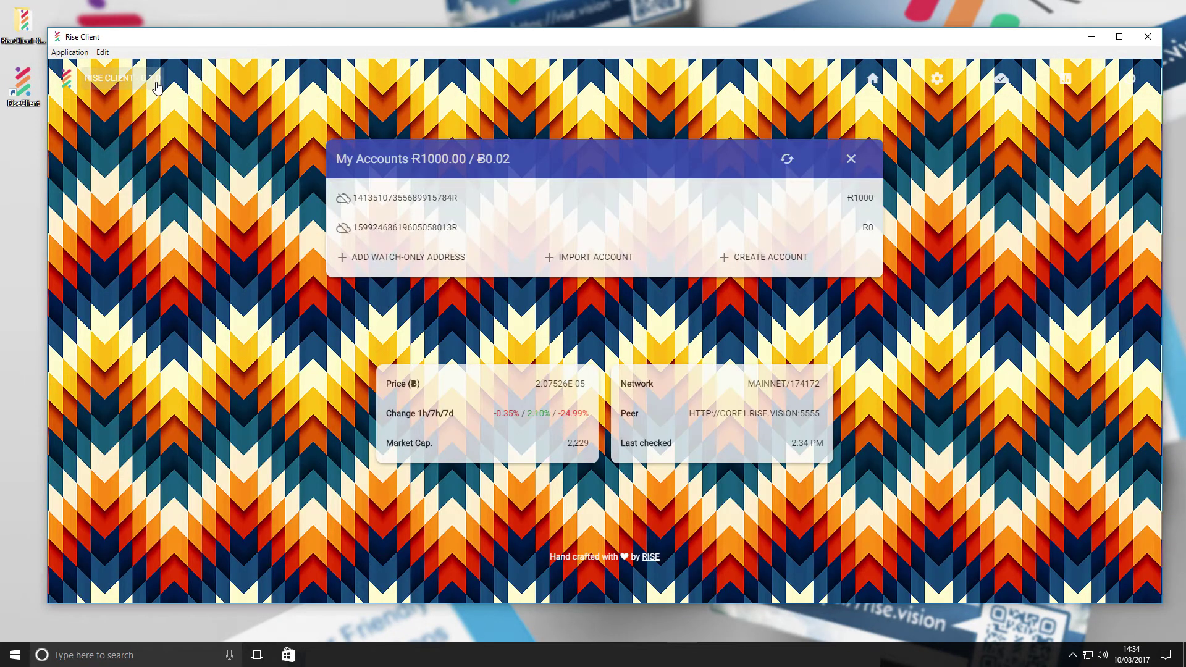
# Step: Send 10 RISE plus 0.1 fee from the funded account to the second account's address
pyautogui.click(862, 228)
pyautogui.click(439, 200)
pyautogui.click(1025, 125)
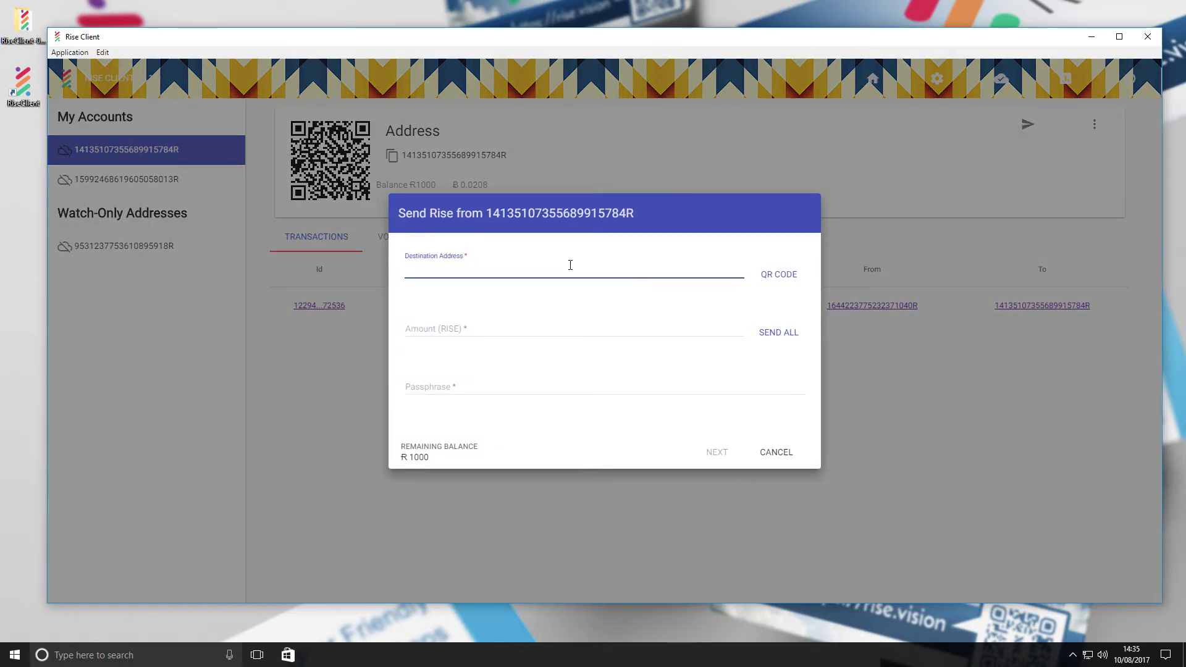
pyautogui.hotkey('ctrl', 'v')
pyautogui.click(558, 330)
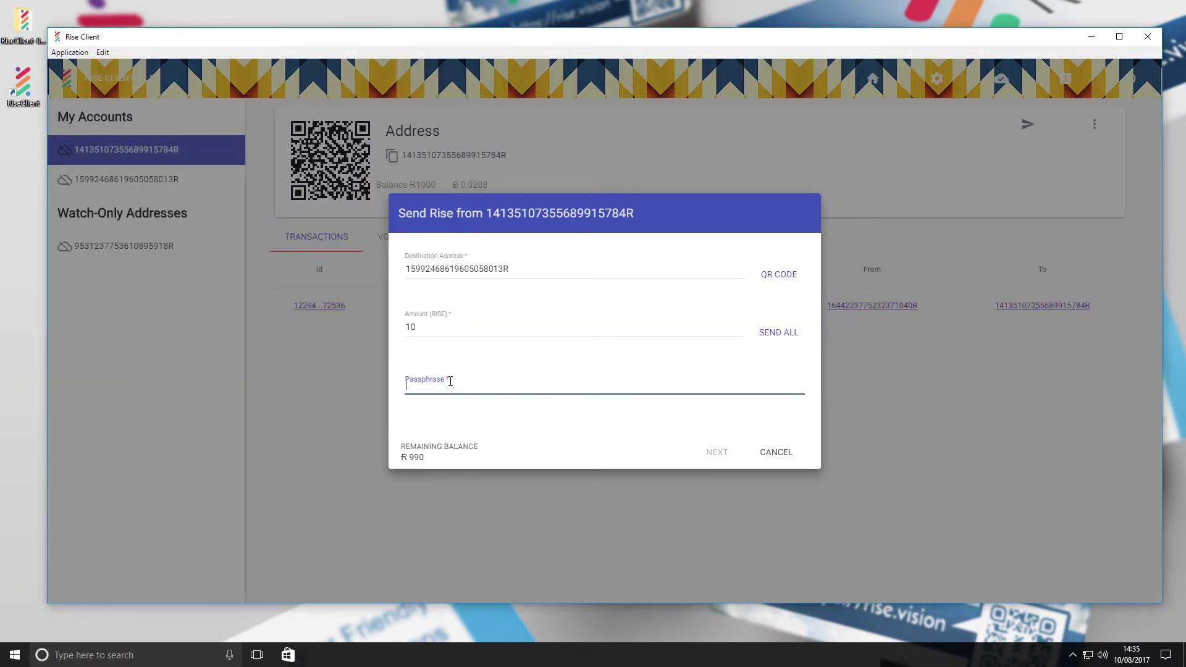
pyautogui.hotkey('ctrl', 'v')
pyautogui.click(708, 449)
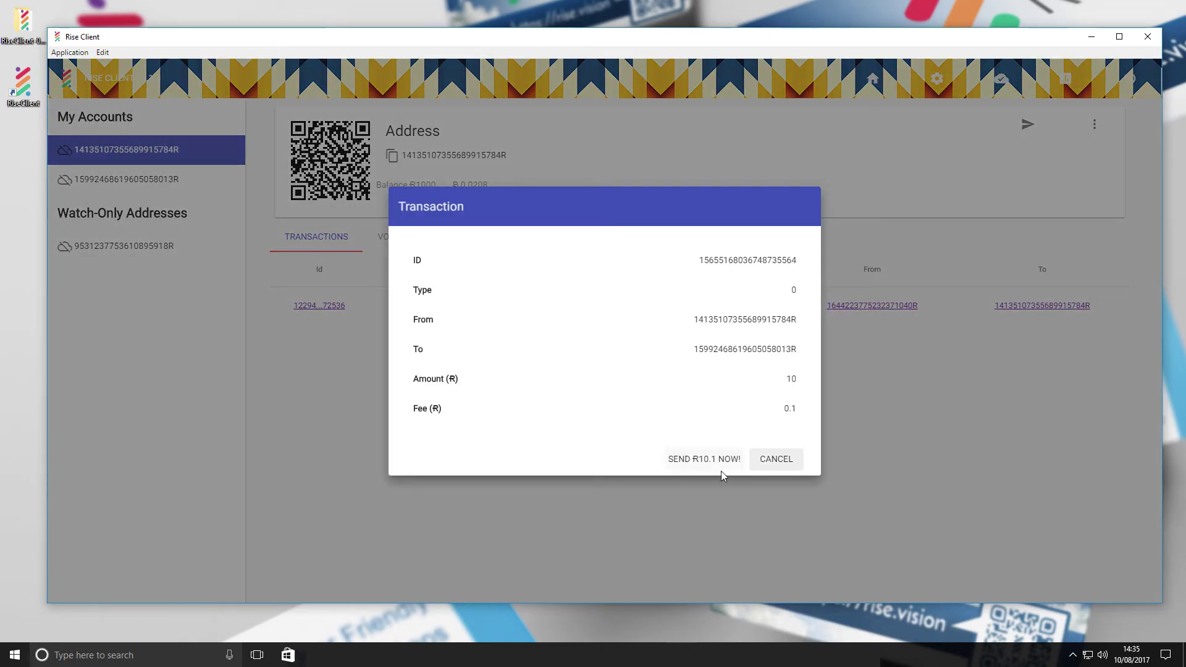
pyautogui.click(714, 472)
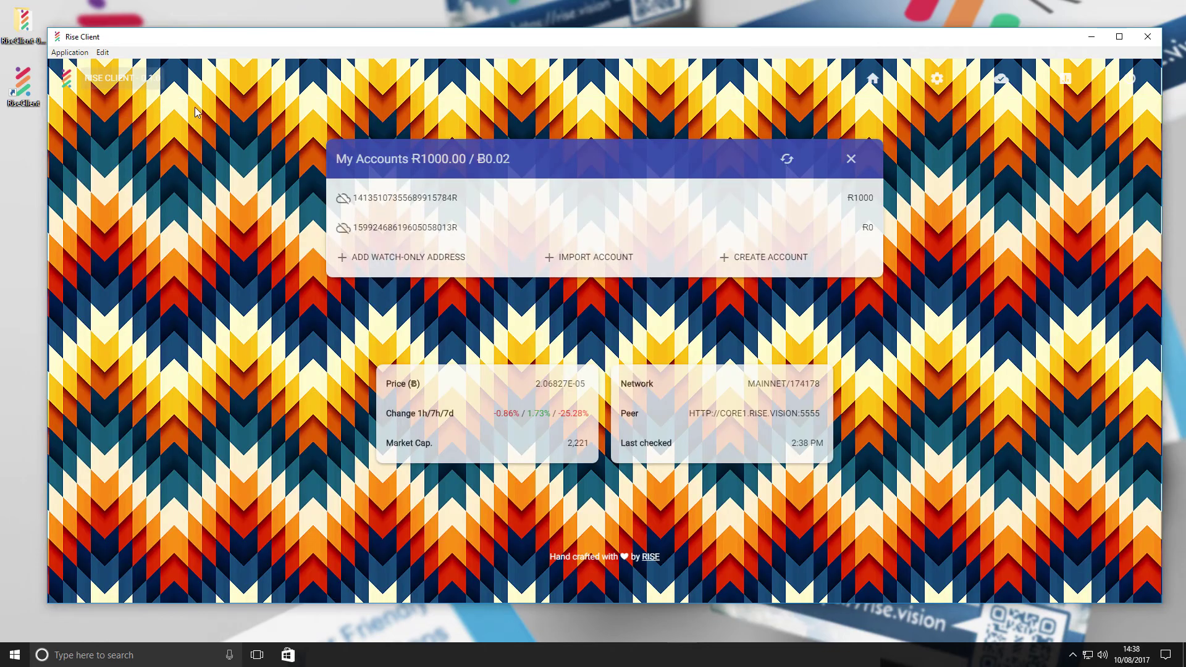
# Step: Refresh the My Accounts balances, showing R1000 and R0 for the two accounts
pyautogui.click(789, 159)
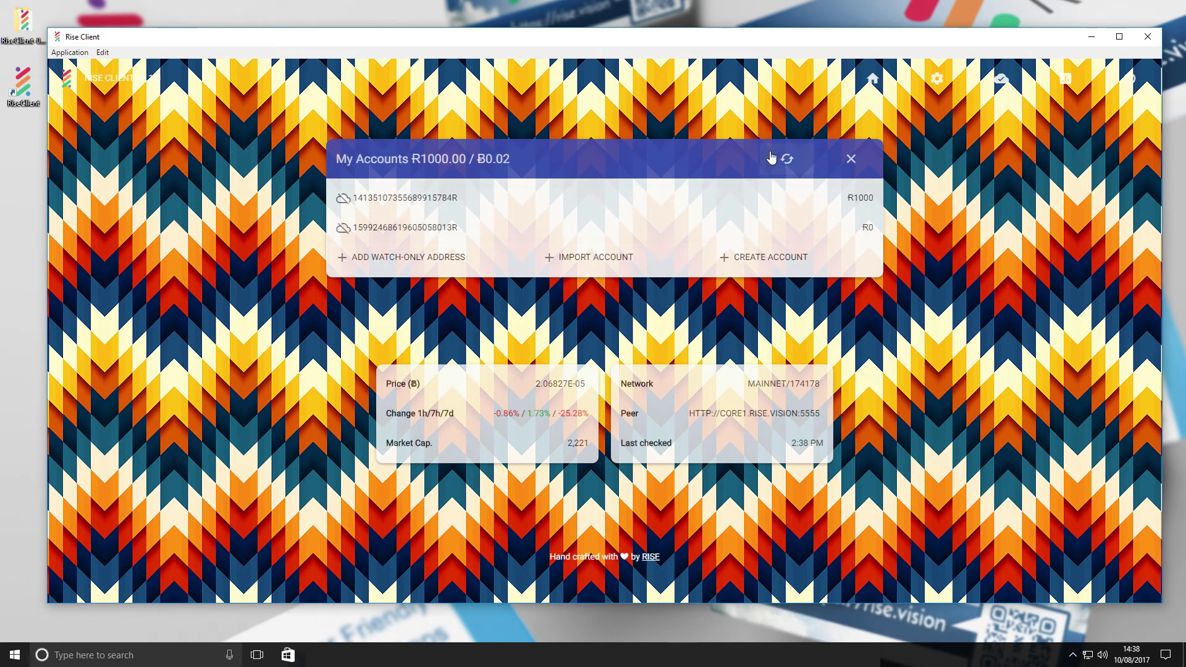